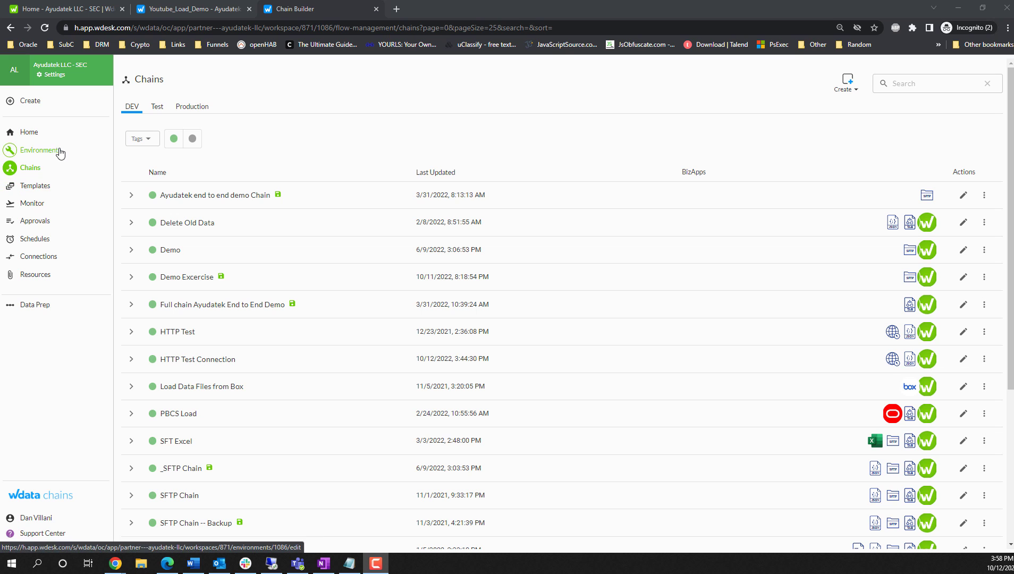
Step: Create a new blank chain named 'Youtube Demo SFTP' and save it
click(849, 82)
click(856, 106)
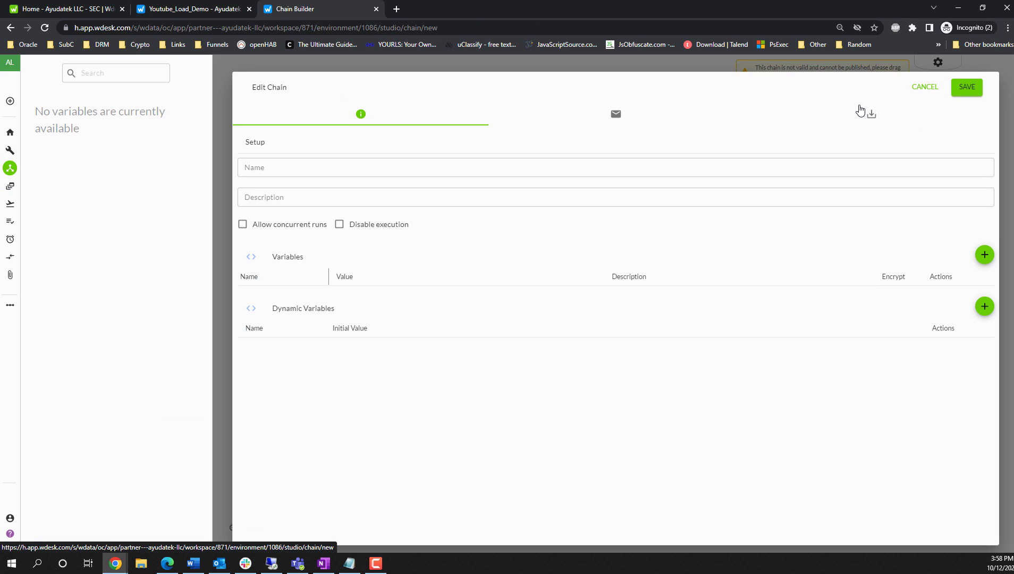
click(375, 166)
text(Youtube Demo SFTP)
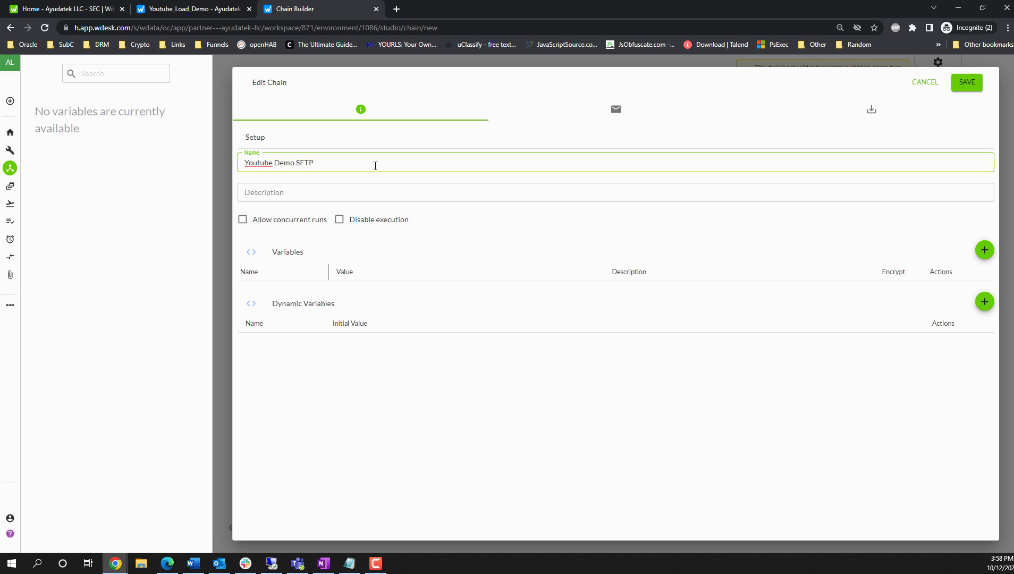
click(964, 88)
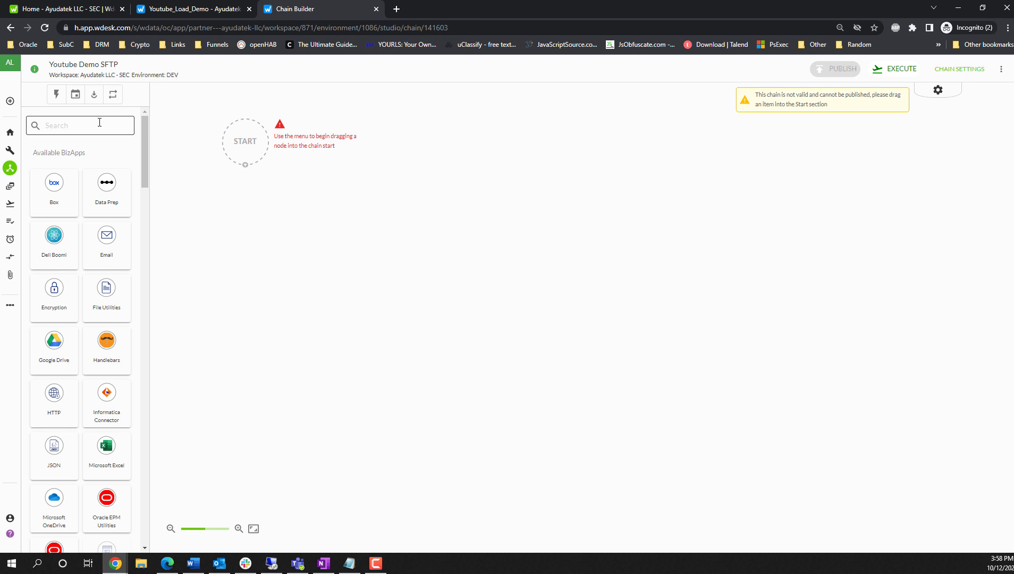
Step: Place SFTP Connector's Download File on Start as the chain's first step
click(76, 126)
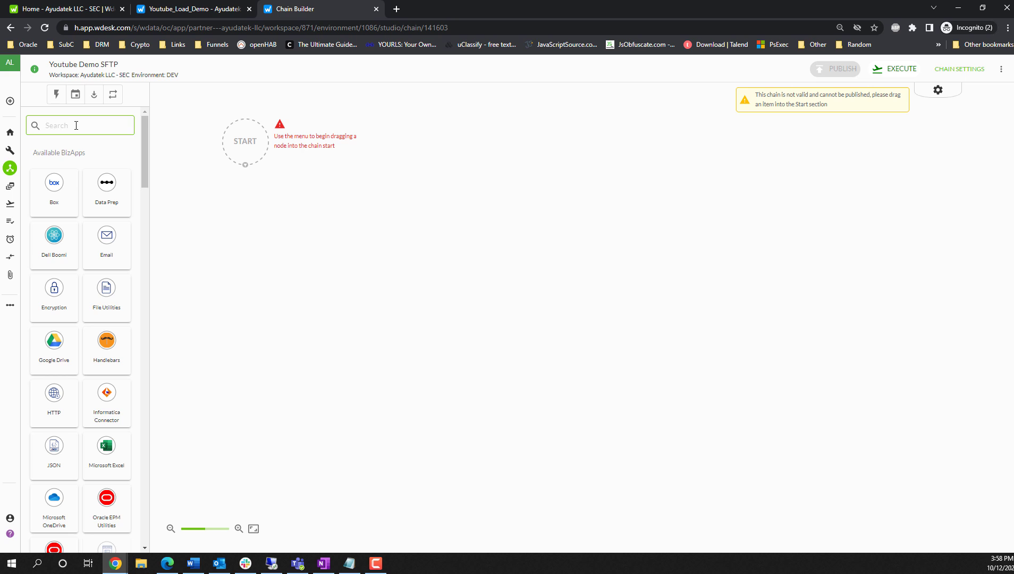
text(SFTP)
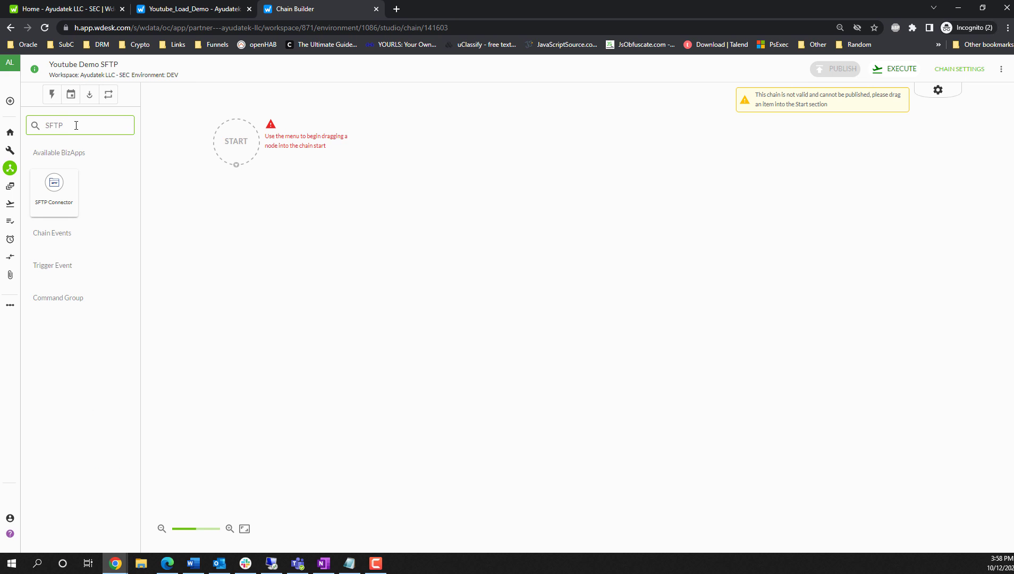
click(54, 189)
drag(54, 182, 237, 141)
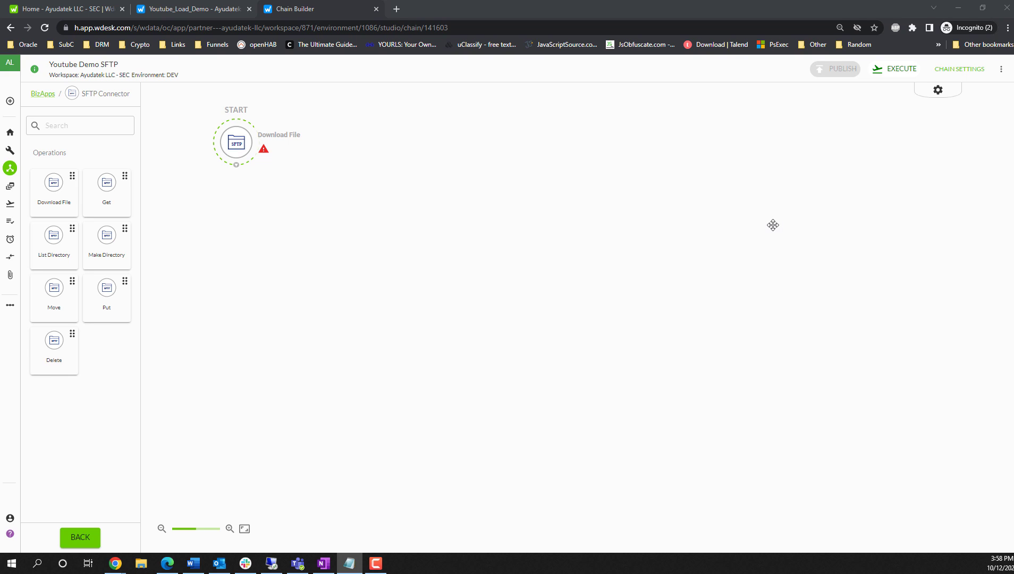
click(235, 151)
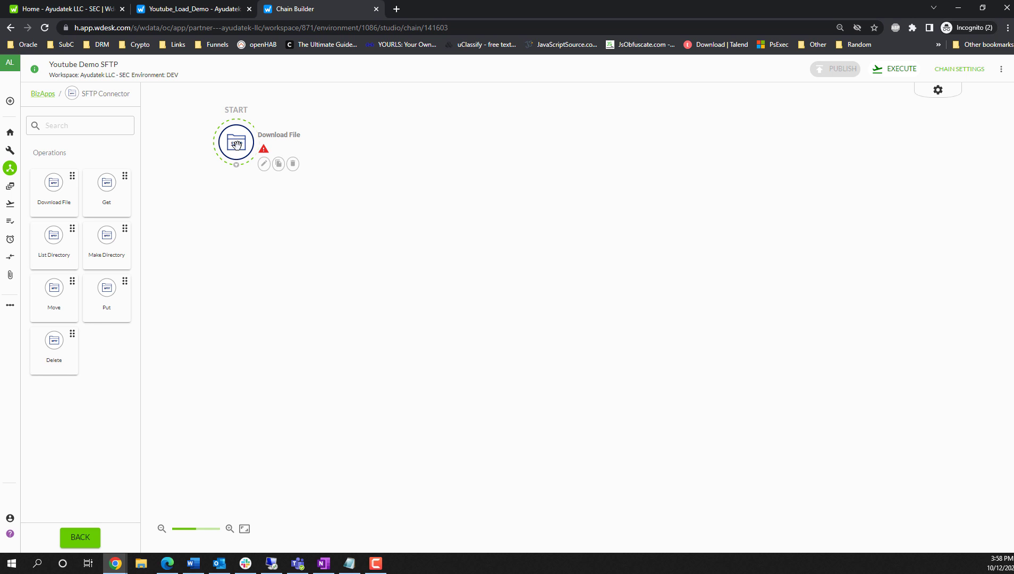
Step: Set the Download File path to TestFiles/loanYoutube.csv with no blank line, and save
click(264, 166)
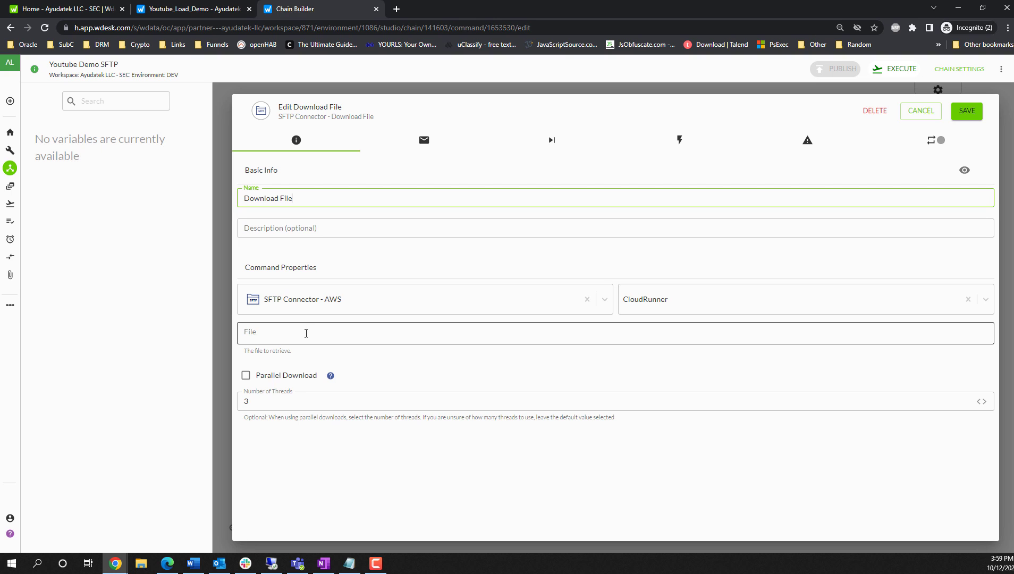
click(305, 334)
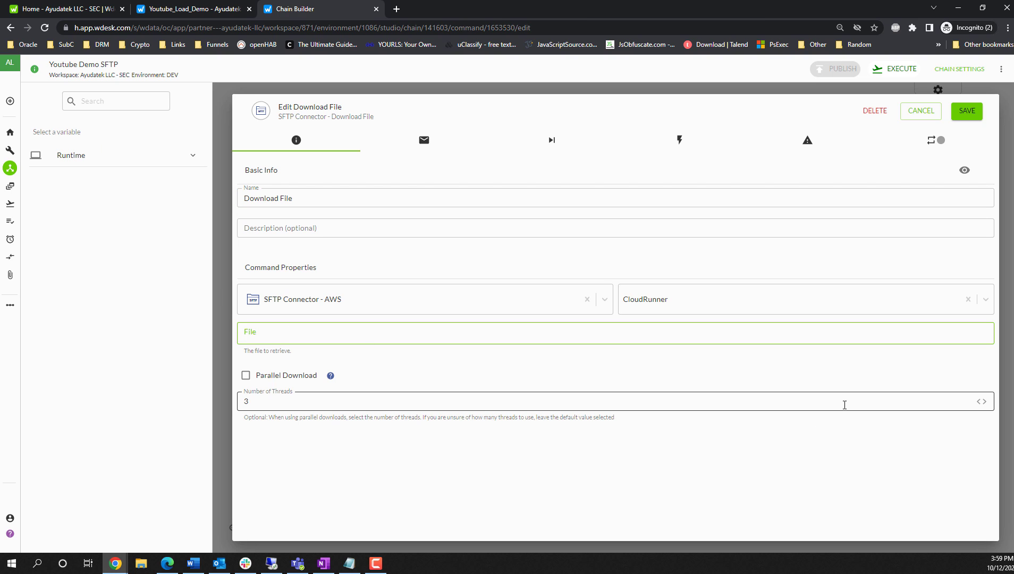
text(TestFiles/loan.csv)
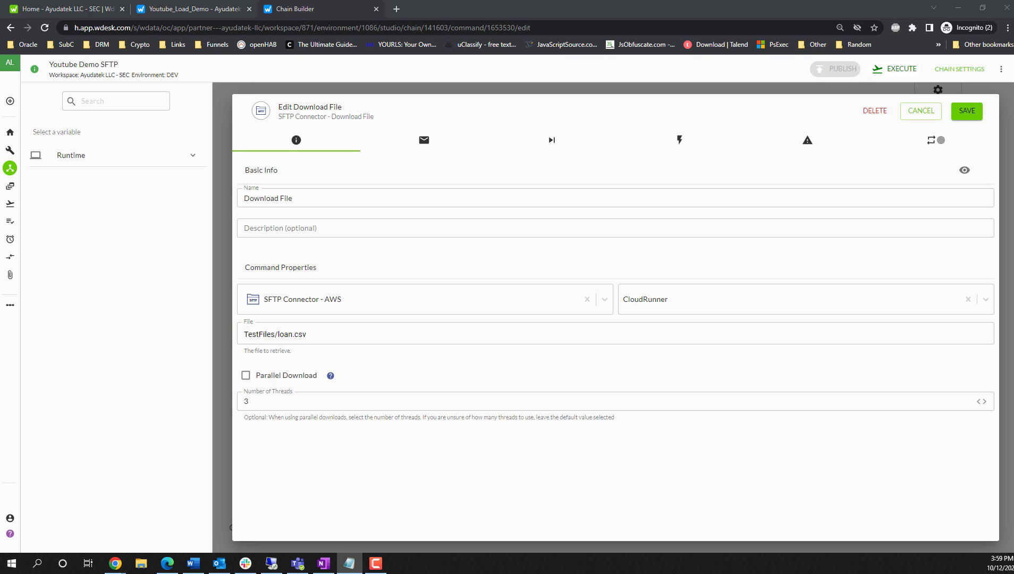
drag(343, 335, 188, 331)
text(TestFiles/loanYoutube.csv)
click(263, 330)
key(Delete)
click(357, 333)
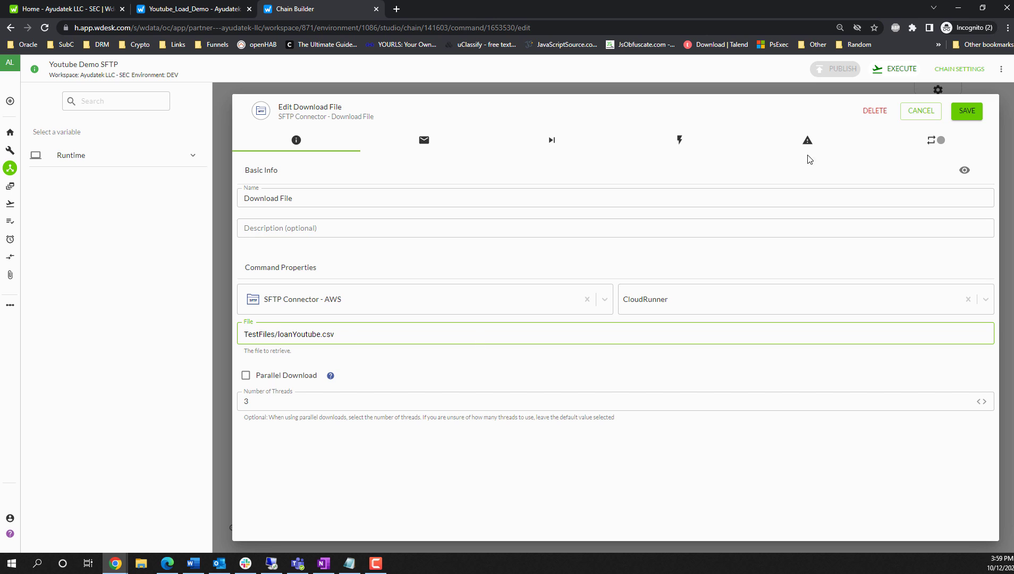
click(976, 111)
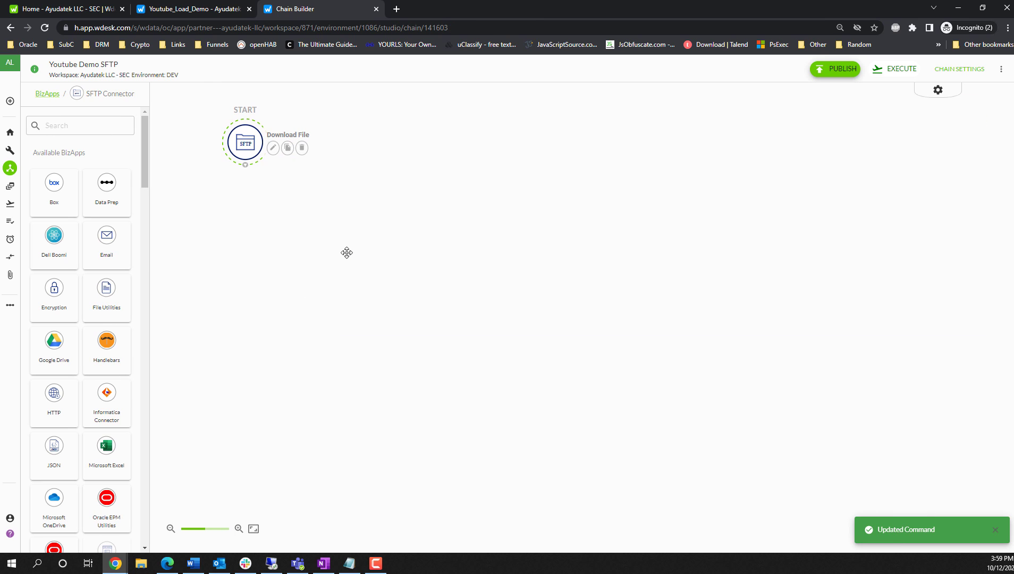
Step: Drop a Workiva Create File step below Download File and connect them
click(73, 131)
text(worki)
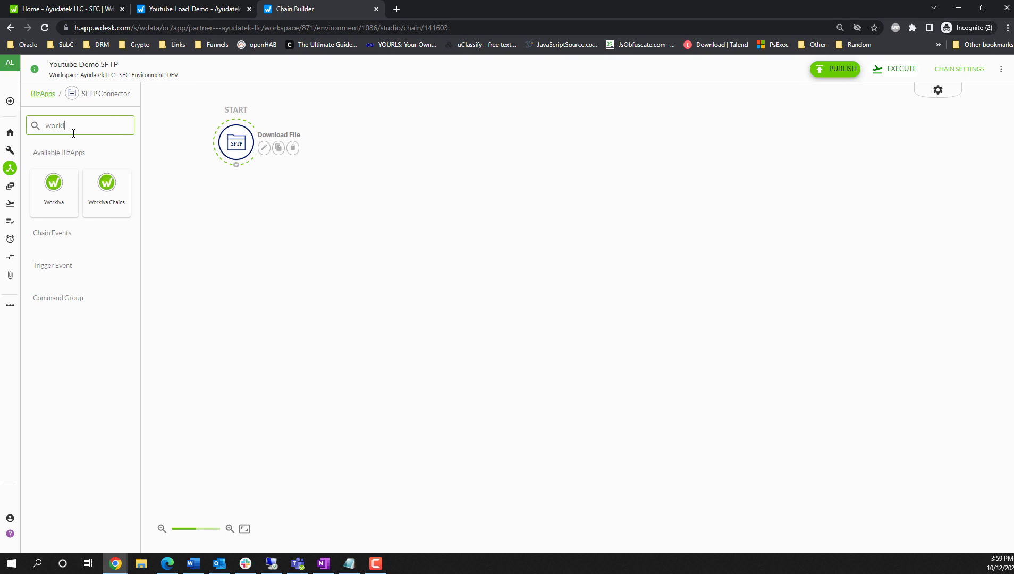
click(54, 186)
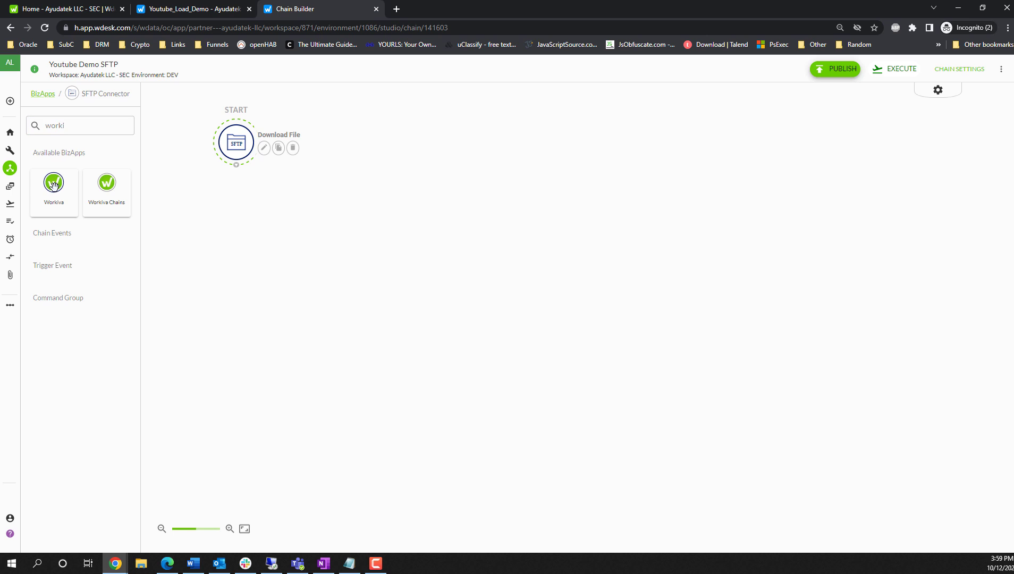
click(82, 124)
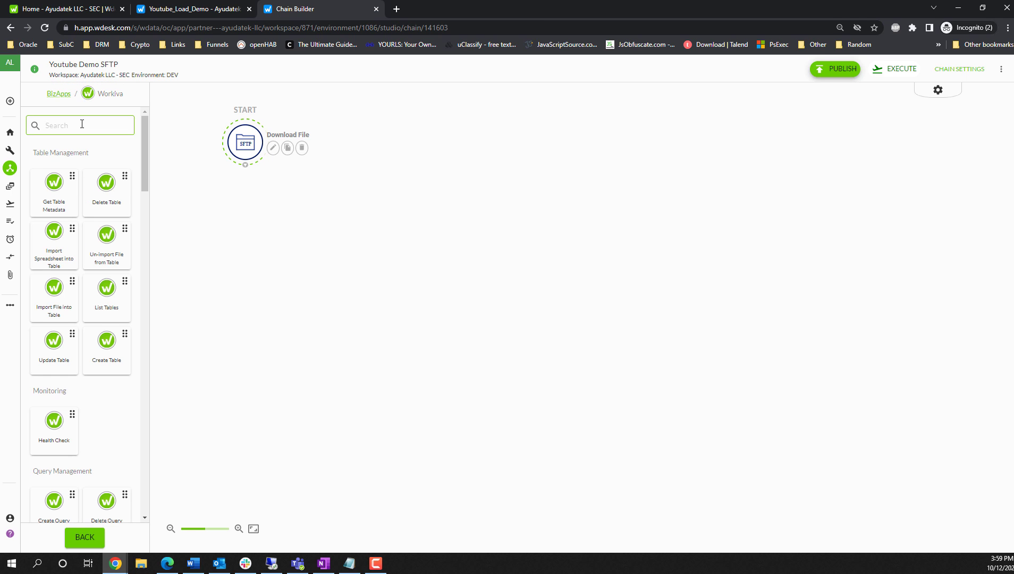
text(create)
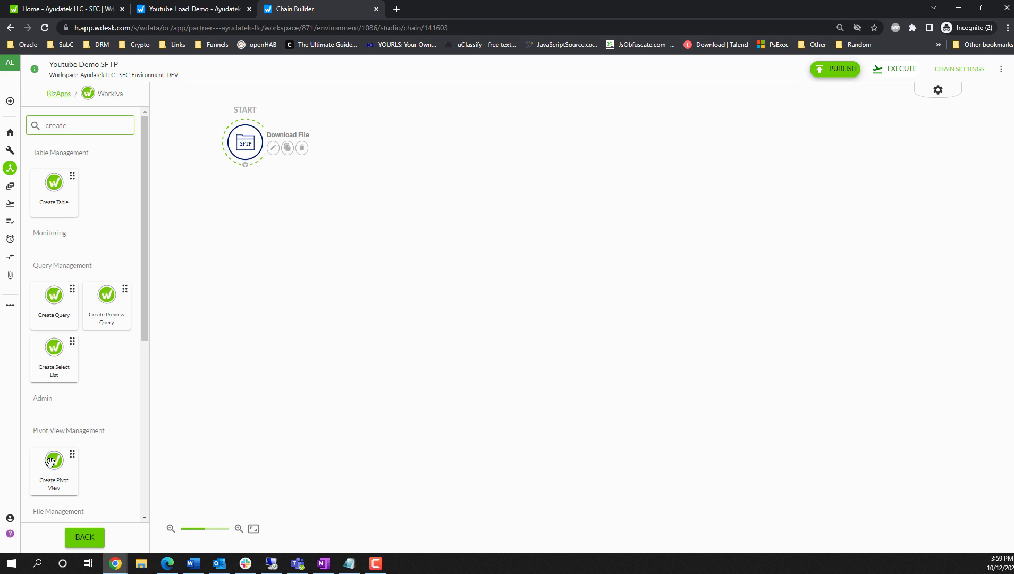
scroll(77, 344, down, 1)
scroll(77, 345, down, 5)
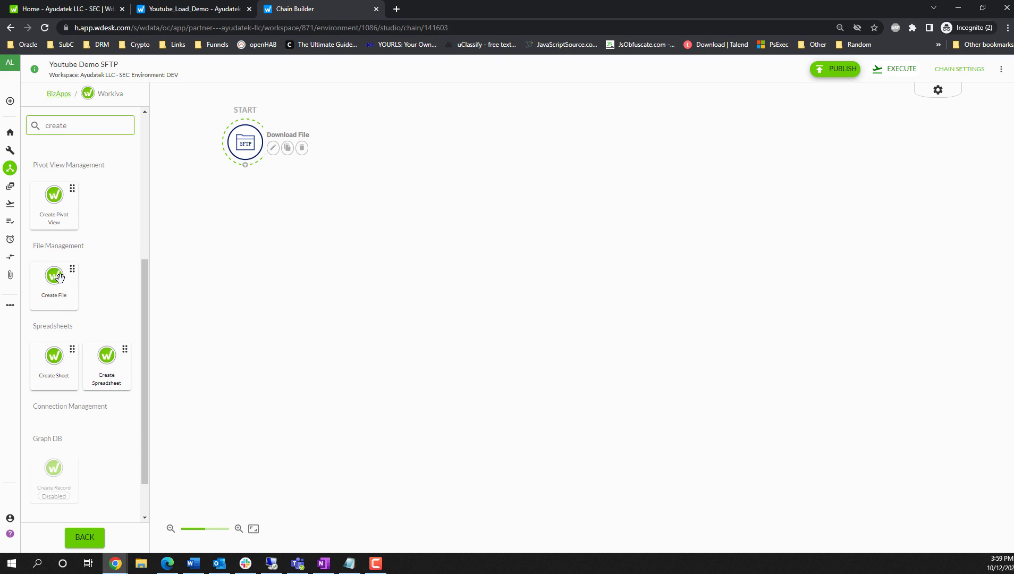
drag(59, 277, 256, 208)
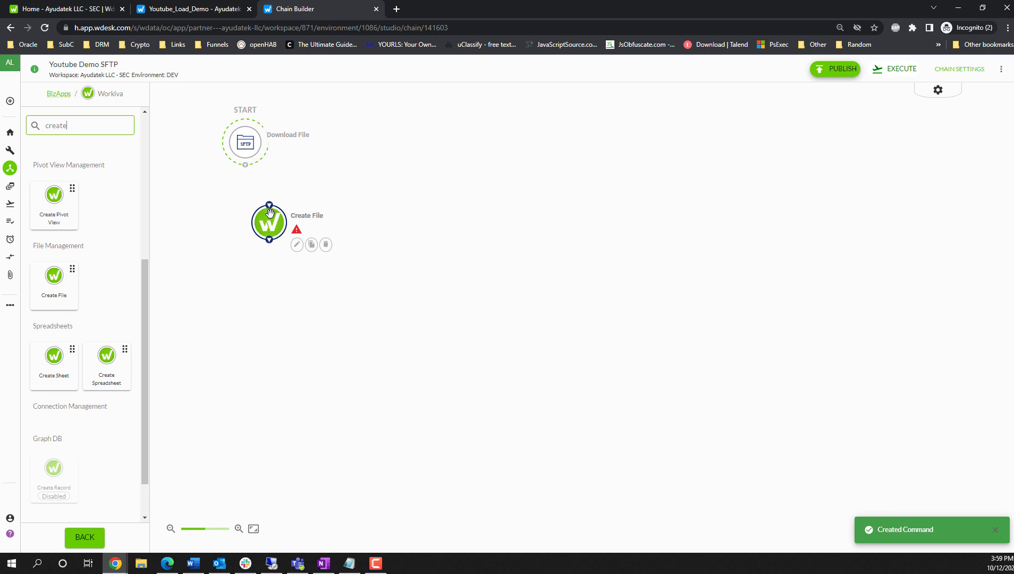
drag(245, 164, 249, 207)
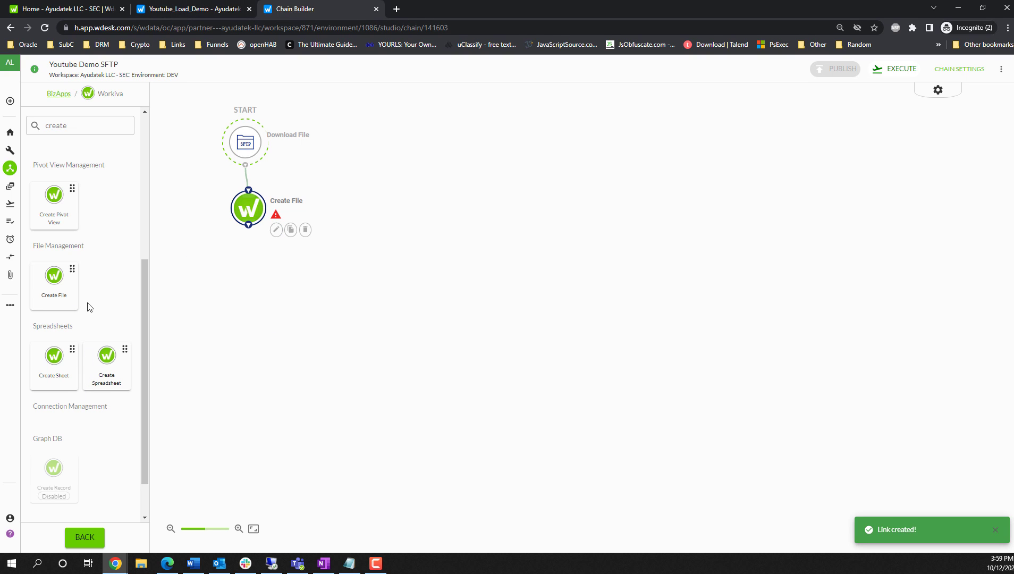
click(276, 230)
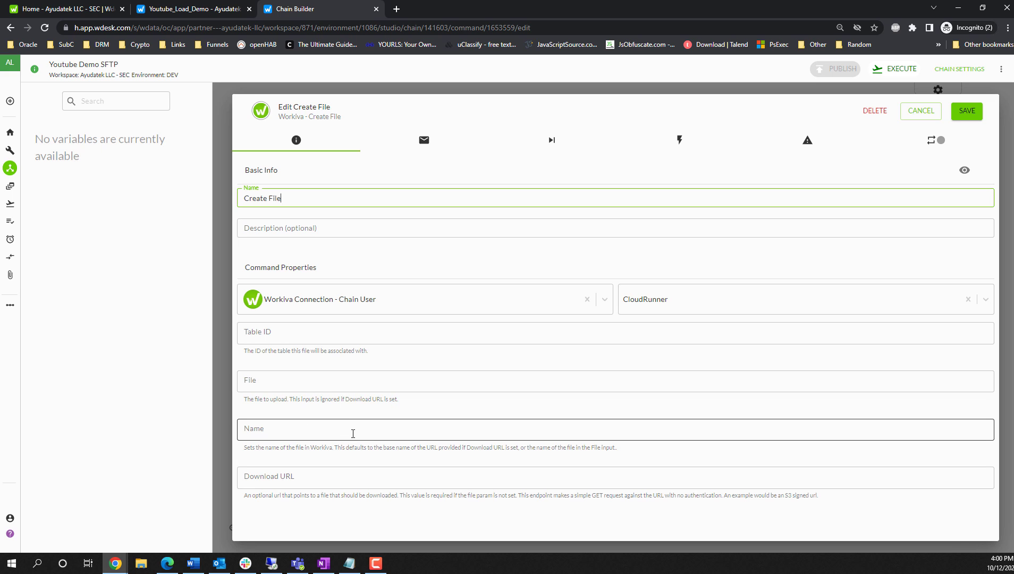
click(279, 333)
click(212, 5)
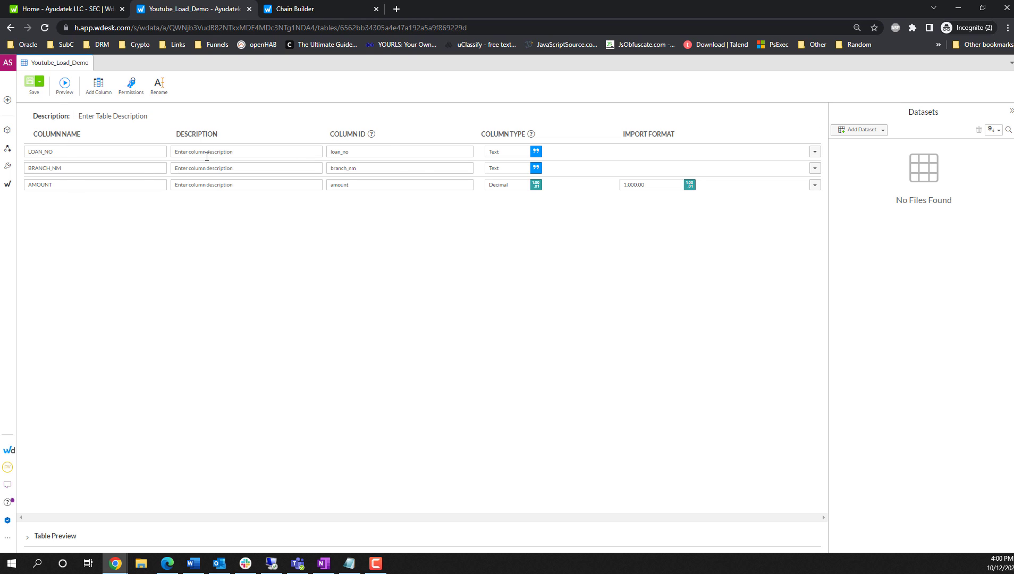
click(405, 28)
click(406, 28)
drag(364, 28, 520, 27)
key(ctrl+c)
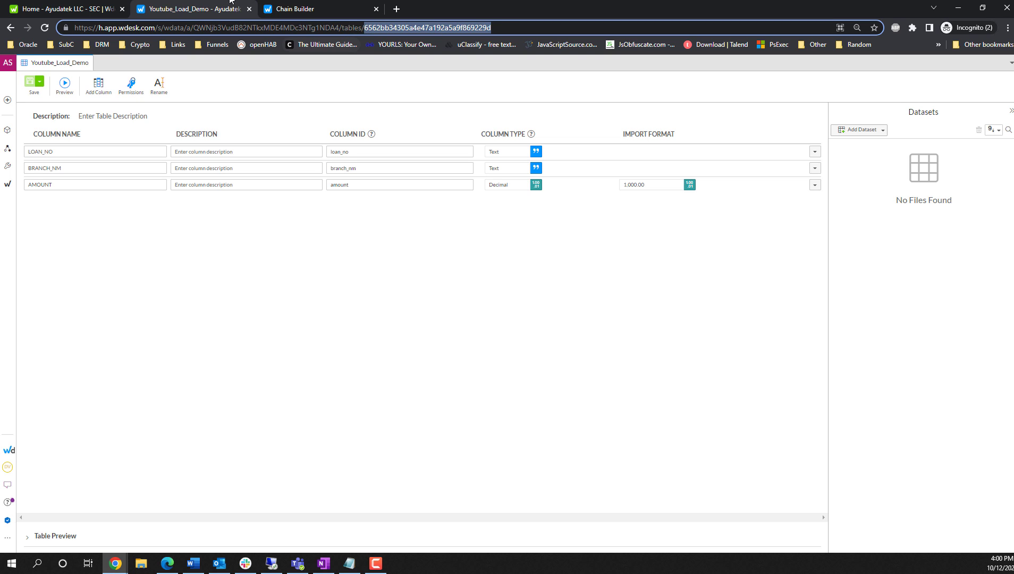
click(295, 8)
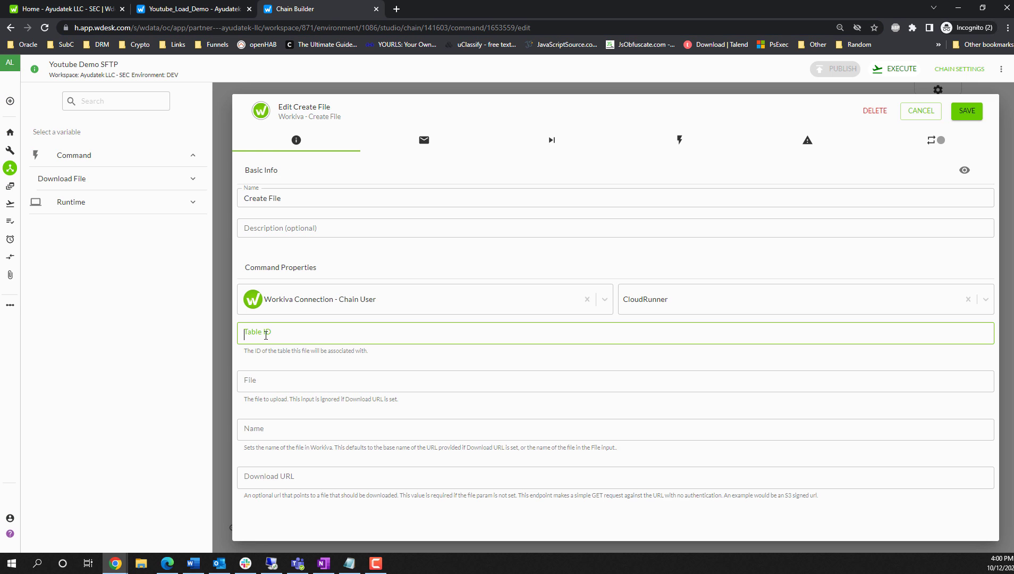
Step: Give Create File the Youtube_Load_Demo table ID, the Downloaded File variable, and name YoutubeDemoFile.csv
key(ctrl+v)
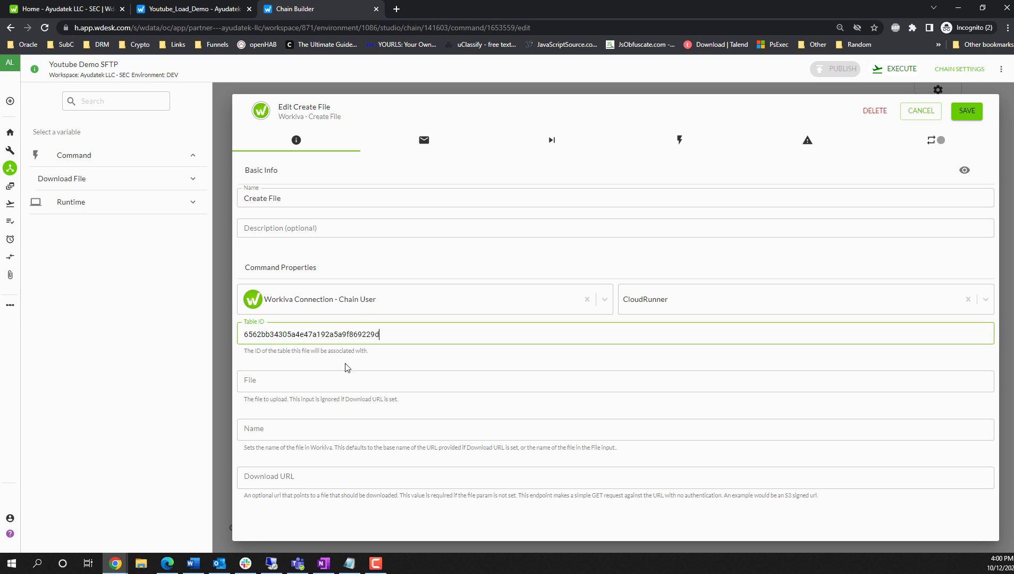
click(324, 381)
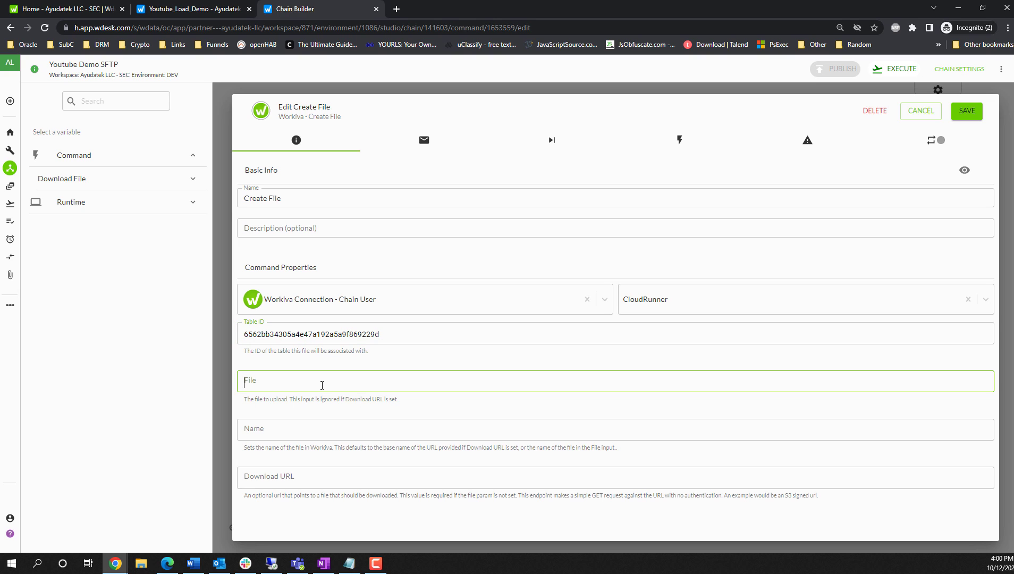
click(193, 178)
click(89, 224)
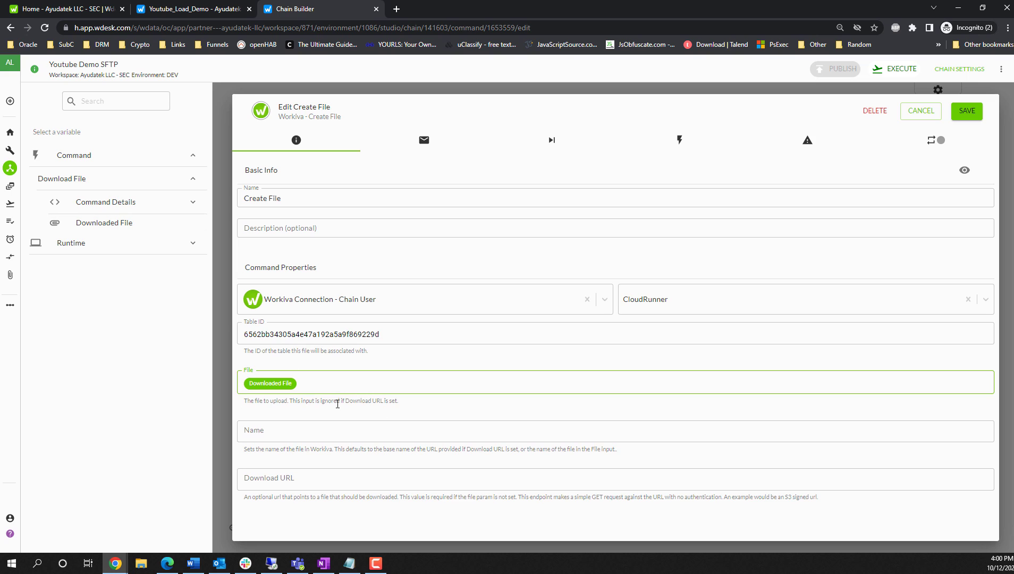
click(259, 432)
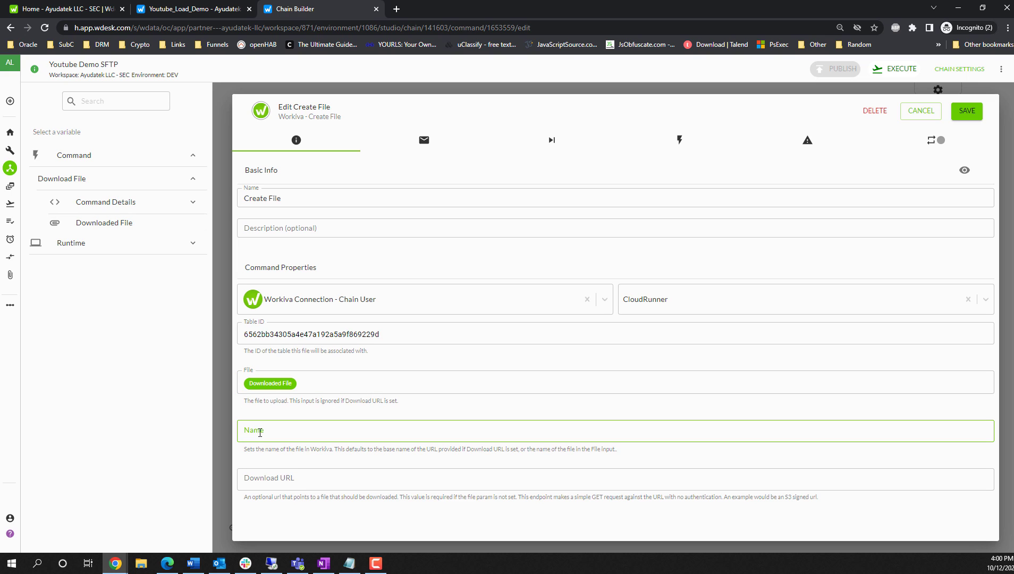
text(YoutubeDemoFile.csv)
click(969, 113)
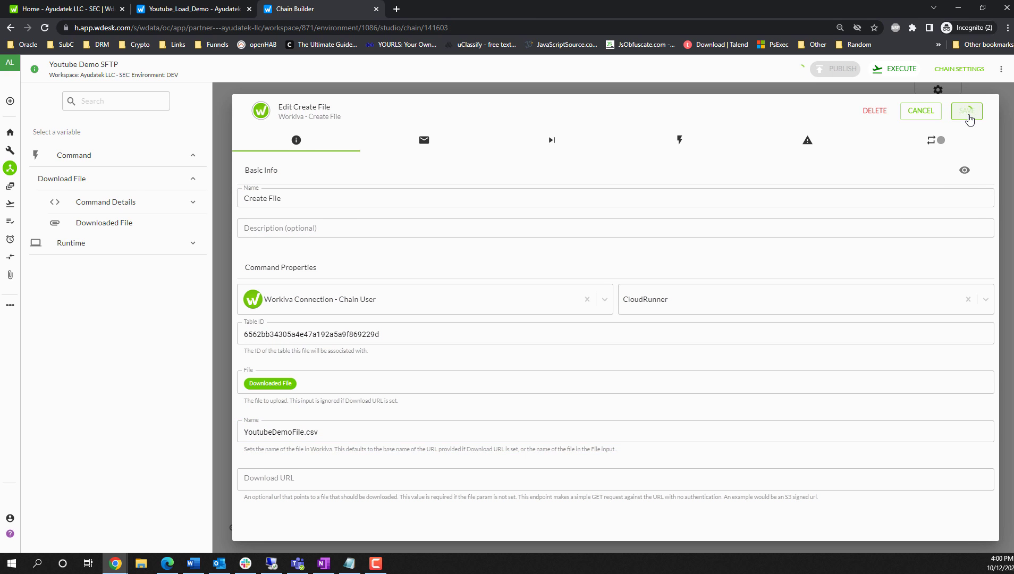
Step: Drop a Workiva Import File into Table step and link it after Create File
click(61, 125)
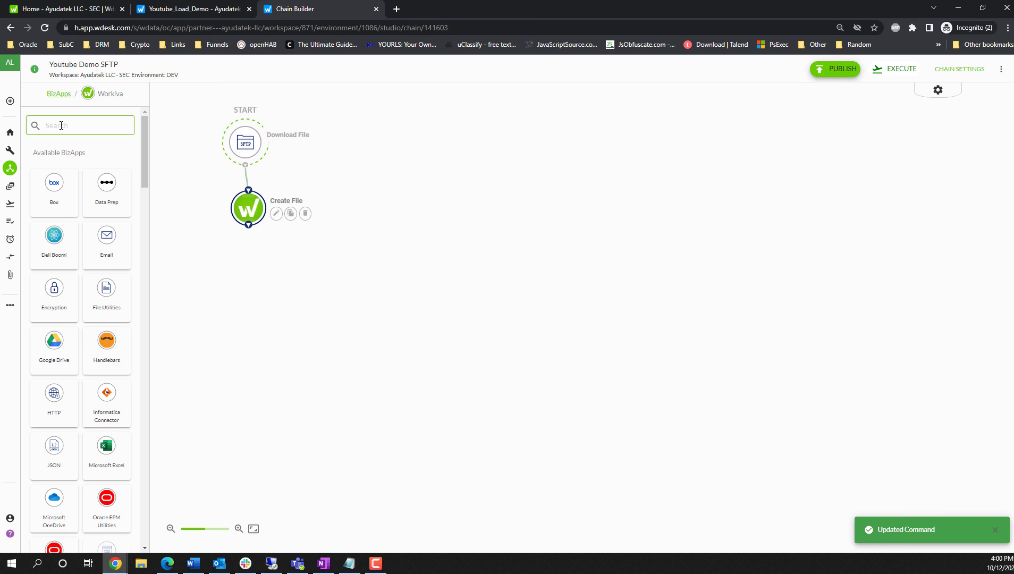
text(orkiva)
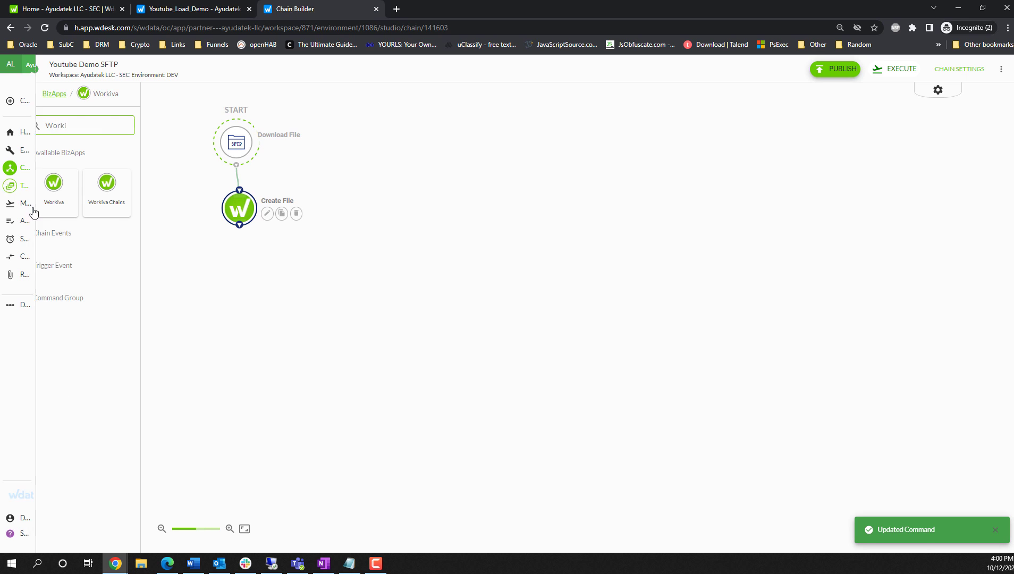
click(53, 186)
click(99, 128)
text(Import File)
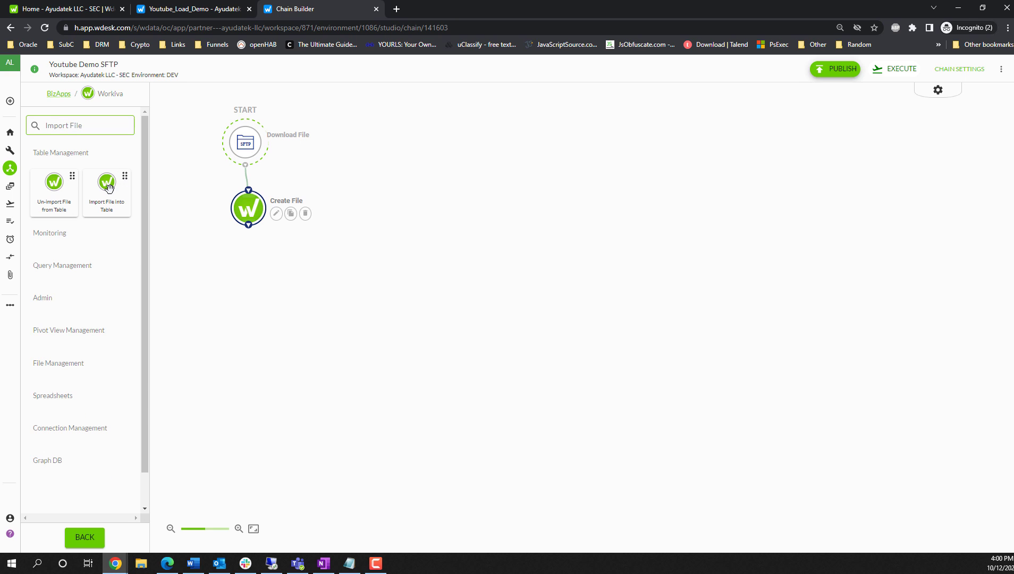
drag(109, 189, 255, 241)
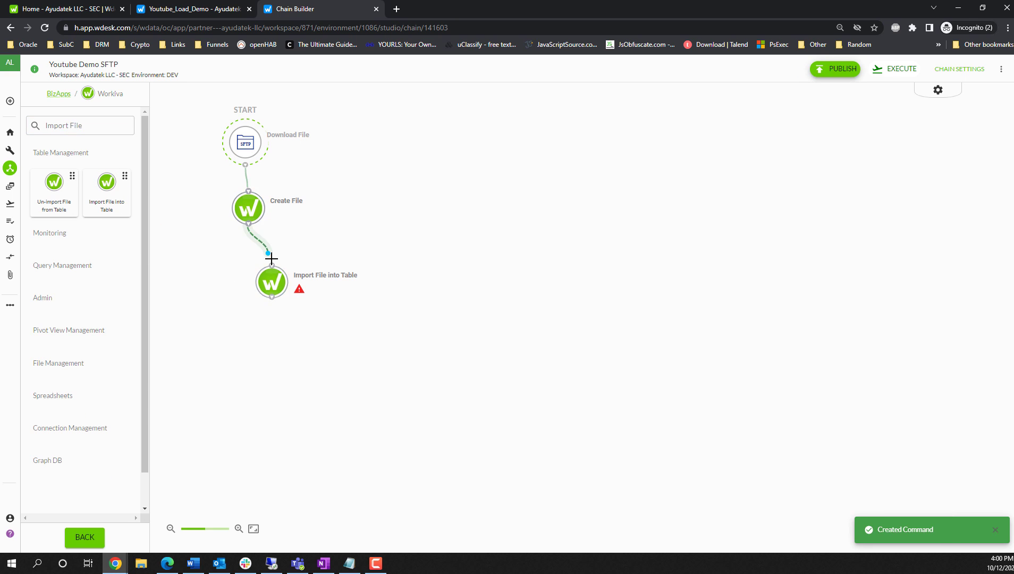
drag(246, 277, 250, 270)
Step: Set Import File into Table to the target table ID and Create File's Result Id, then save
click(251, 269)
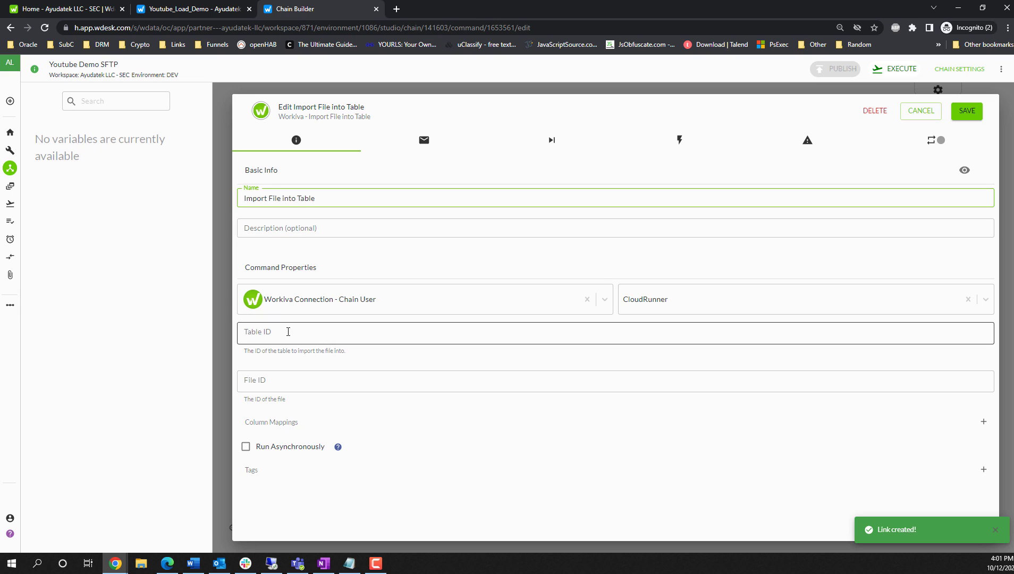
click(288, 332)
key(ctrl+v)
click(305, 381)
click(194, 178)
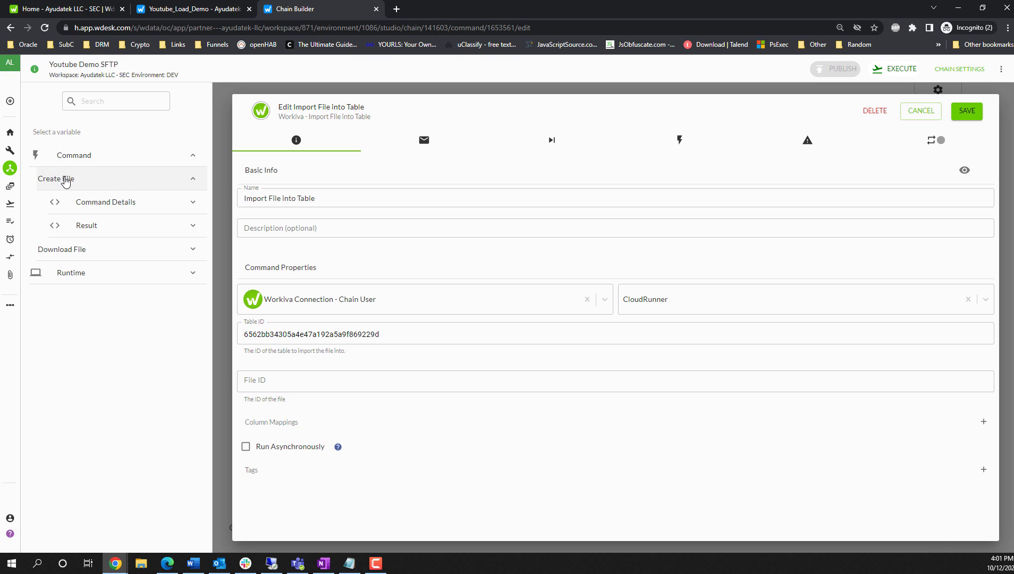
click(189, 225)
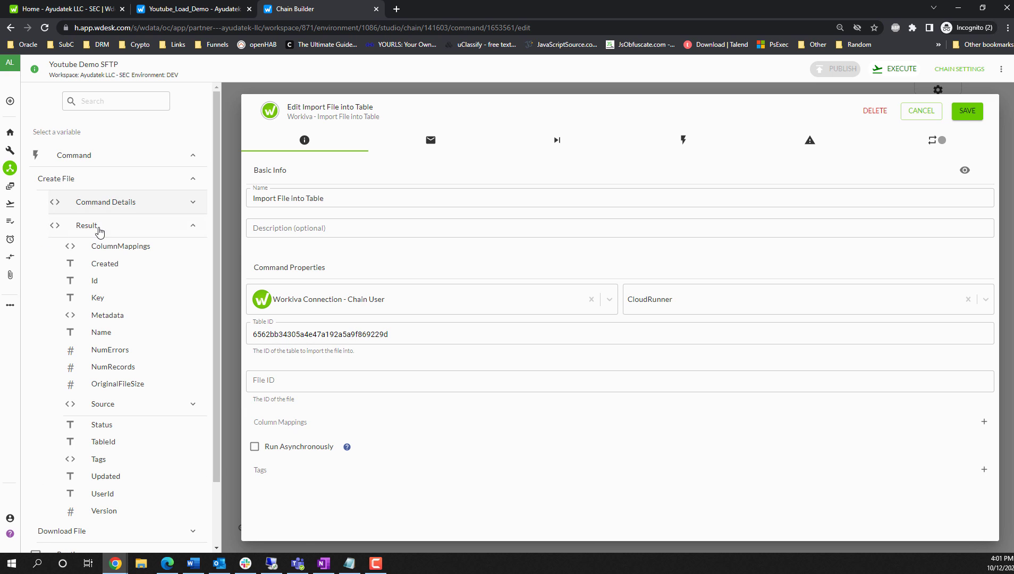
click(99, 286)
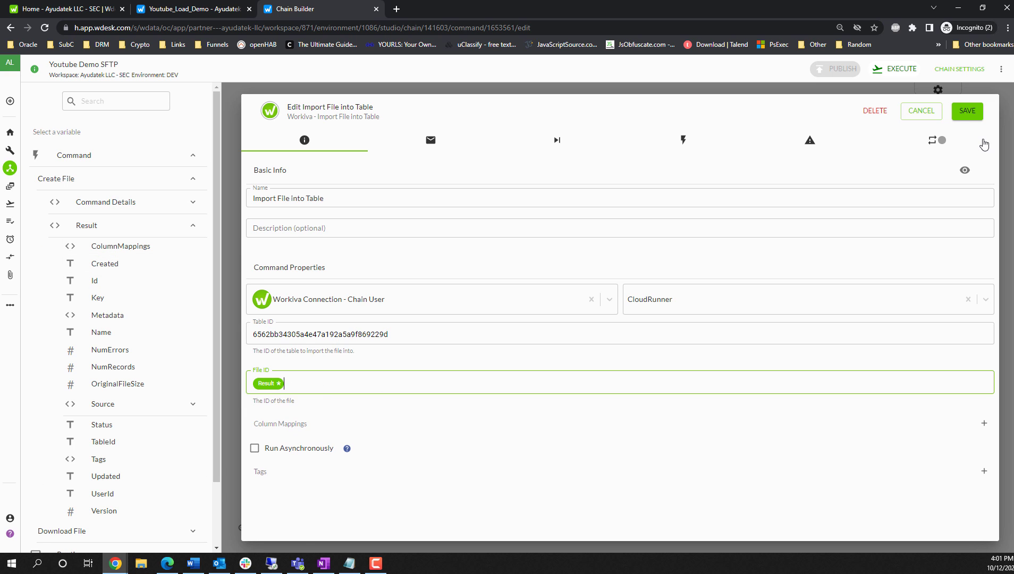
click(968, 110)
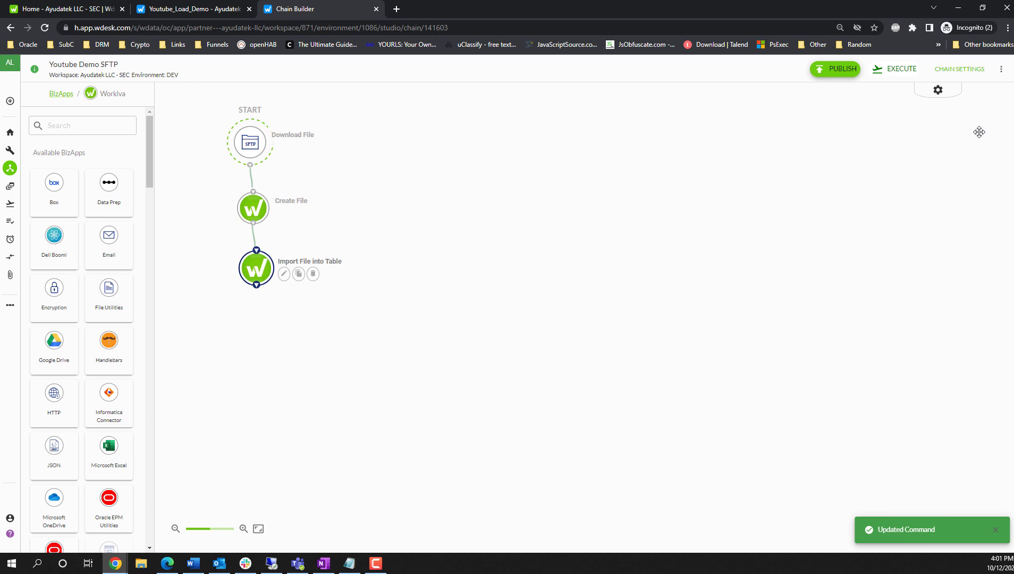
Step: Publish the Youtube Demo SFTP chain and go to its run page
click(839, 68)
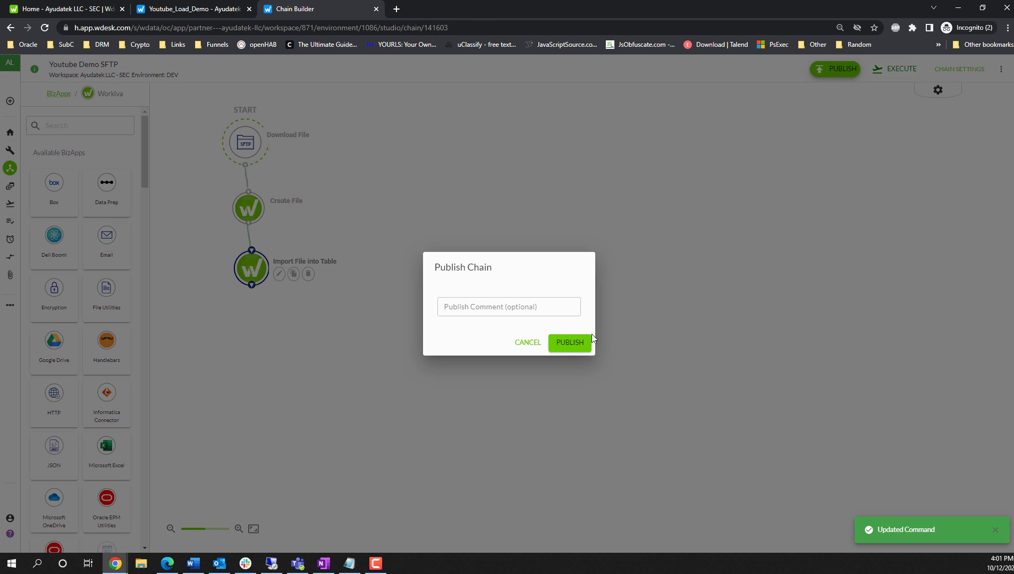
click(571, 343)
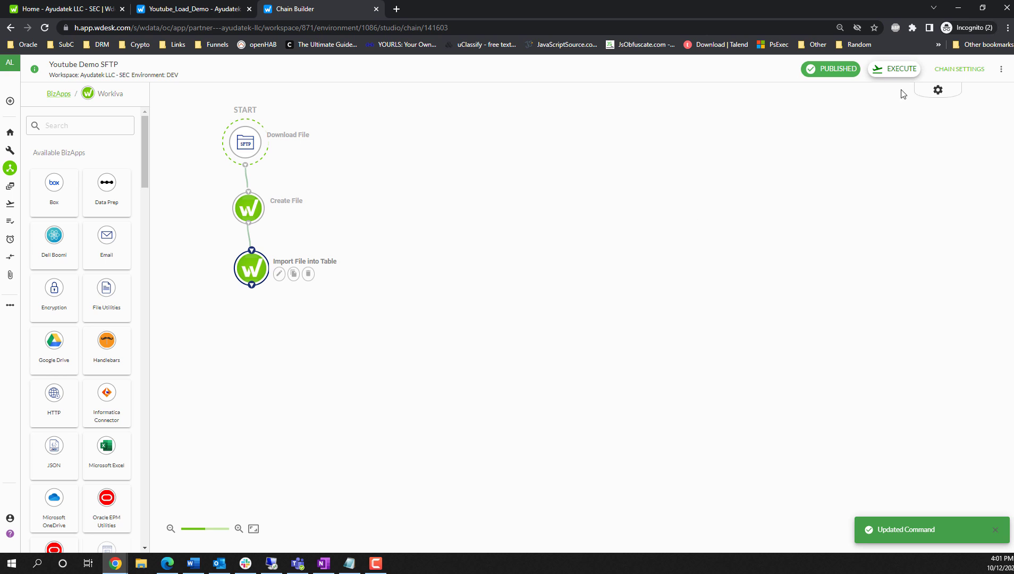
click(893, 69)
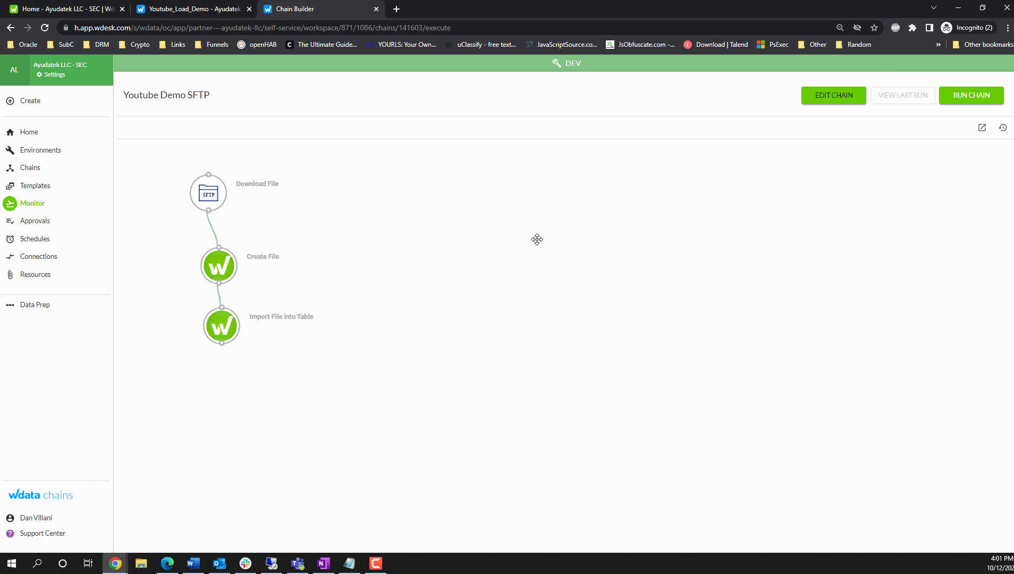
Step: Run the chain, then check the Youtube_Load_Demo table after Download File and Create File finish
click(986, 97)
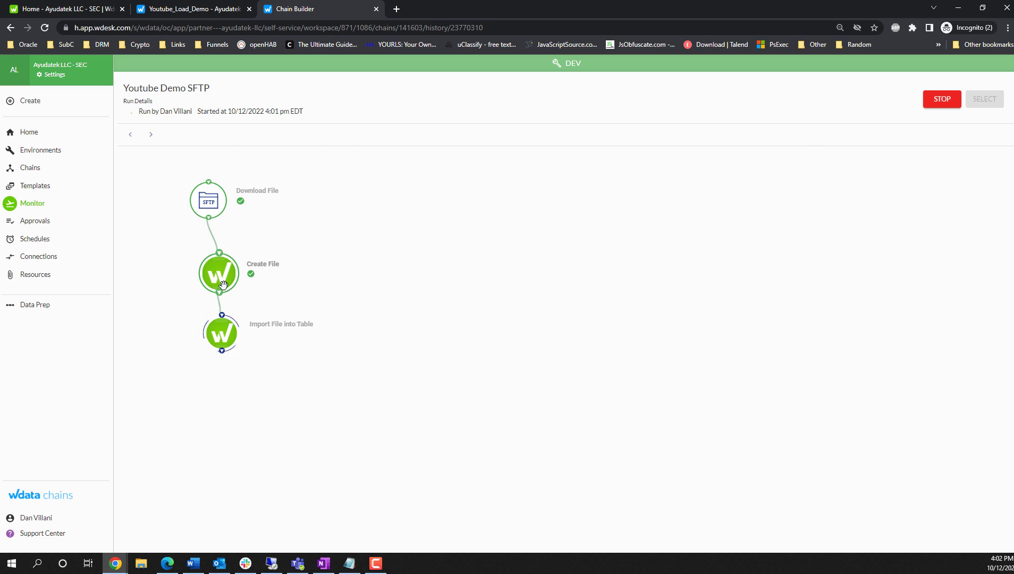
click(208, 8)
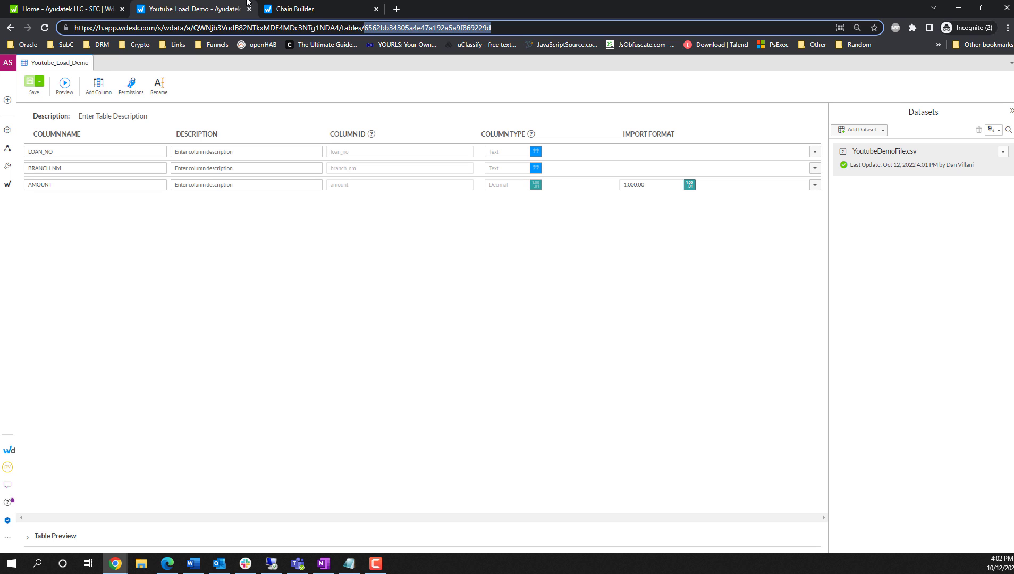
Step: Preview the five imported loan rows in Youtube_Load_Demo, then view the all-succeeded run details
click(309, 7)
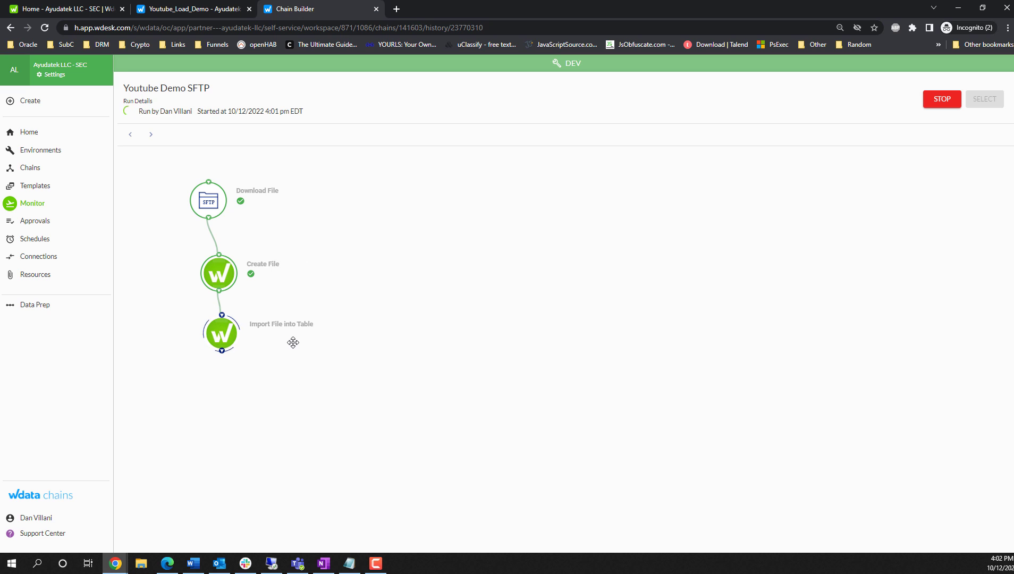
click(202, 8)
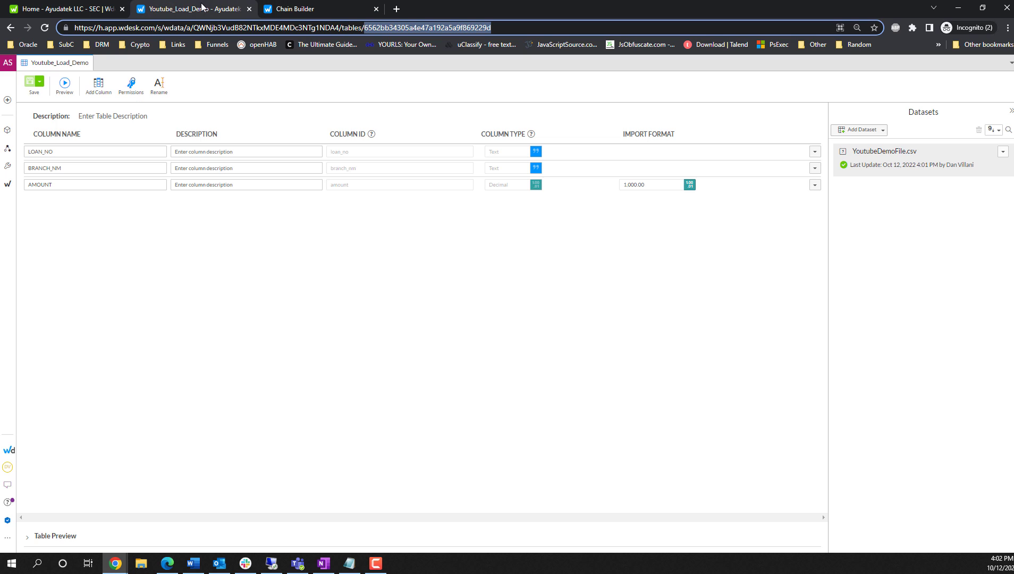
click(47, 537)
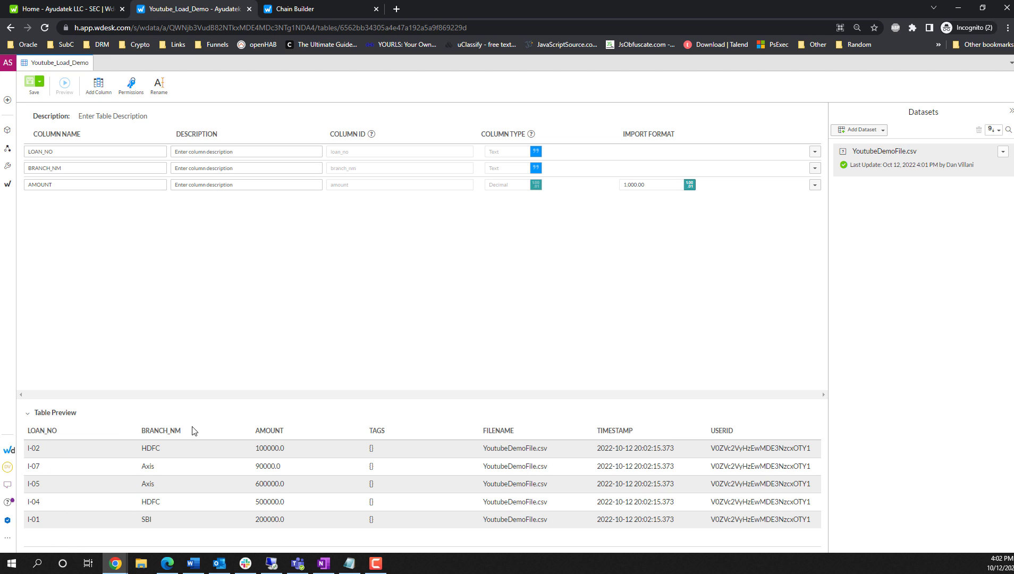
click(356, 6)
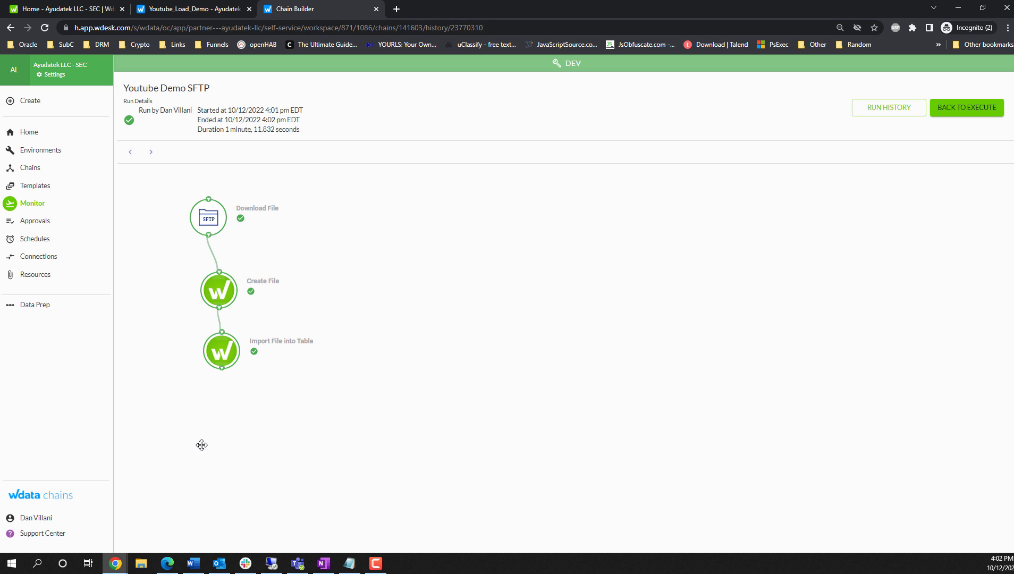